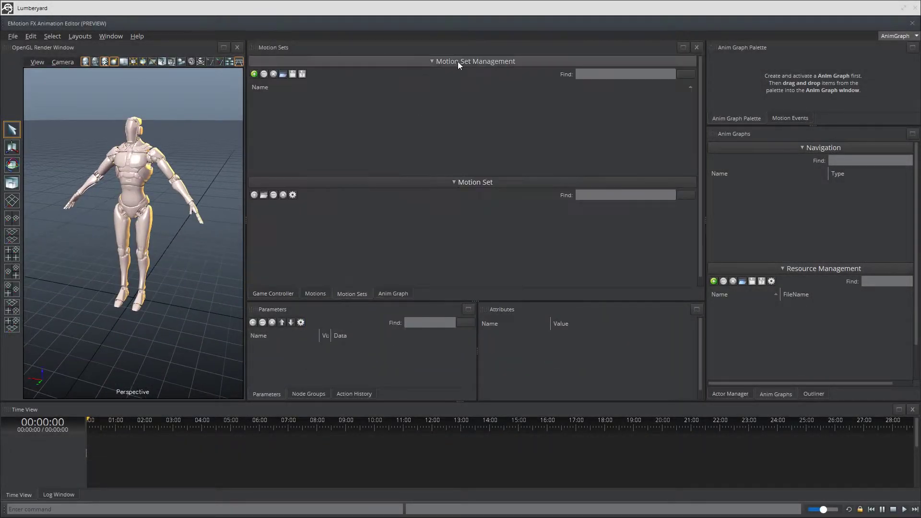
# Add a new motion set and load motion files into it.
pyautogui.click(254, 73)
pyautogui.rightClick(312, 98)
pyautogui.press('Escape')
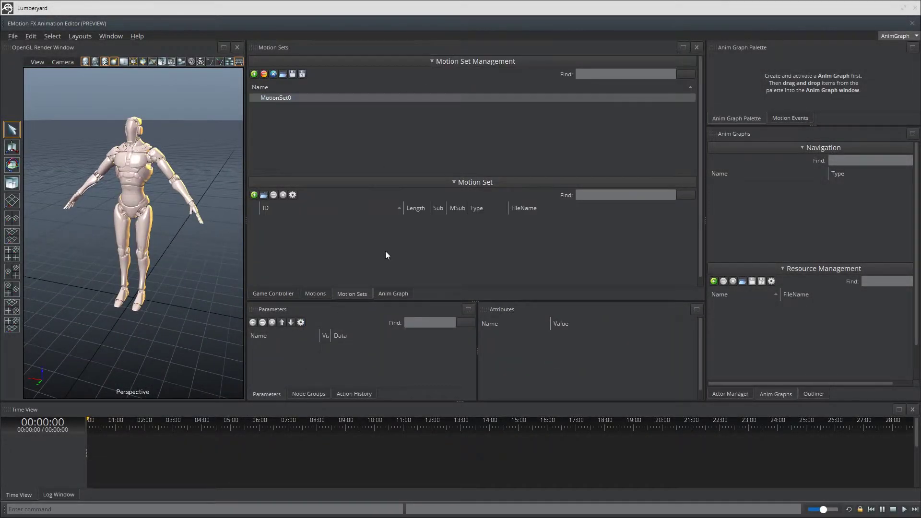
pyautogui.click(264, 194)
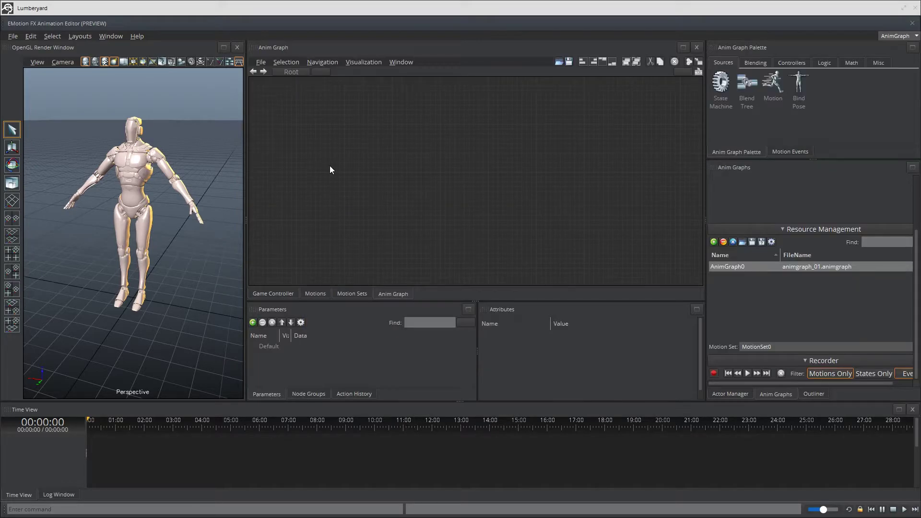
# Place a Motion node playing jack_idle_zup and activate AnimGraph0 for preview.
pyautogui.moveTo(330, 166); pyautogui.dragTo(360, 174)
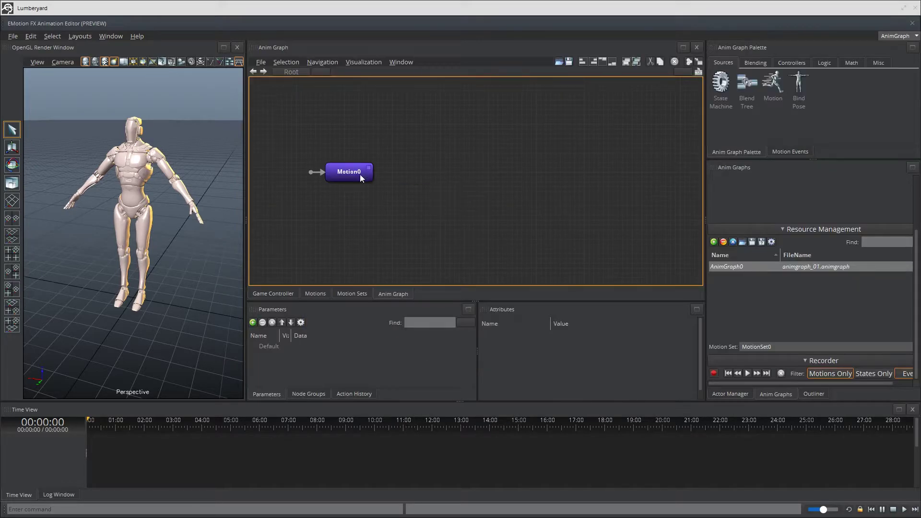
pyautogui.click(360, 174)
pyautogui.click(571, 344)
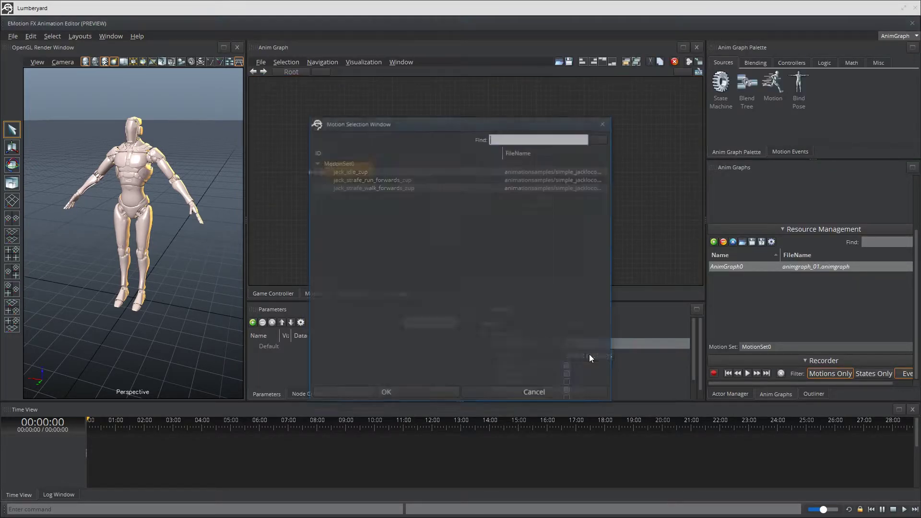
pyautogui.click(387, 394)
pyautogui.click(733, 267)
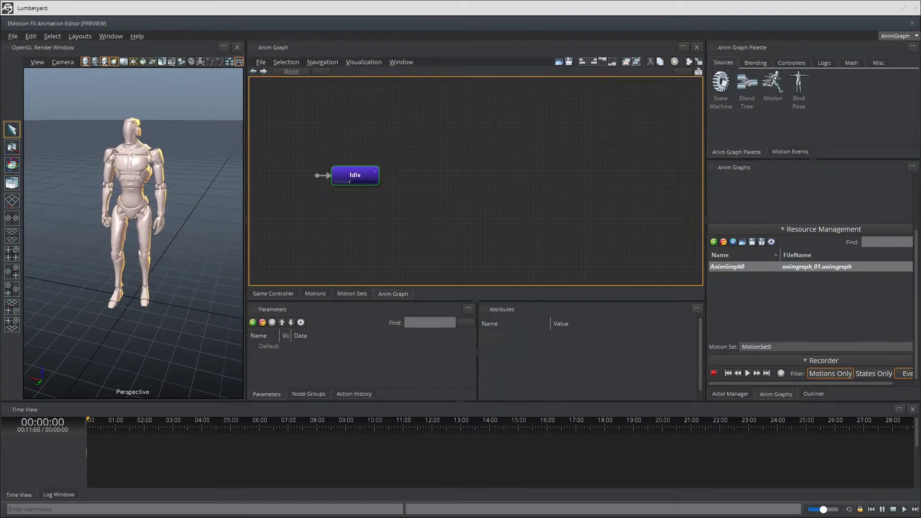
# Add a BlendTree node and link Idle to it with a transition.
pyautogui.rightClick(430, 171)
pyautogui.click(545, 209)
pyautogui.moveTo(377, 176)
pyautogui.mouseDown()
pyautogui.moveTo(455, 175)
pyautogui.moveTo(404, 194)
pyautogui.moveTo(358, 177)
pyautogui.mouseUp()
# Link BlendTree0 back to Idle and create a parameter named Speed.
pyautogui.rightClick(360, 321)
pyautogui.click(380, 327)
pyautogui.write('Speed')
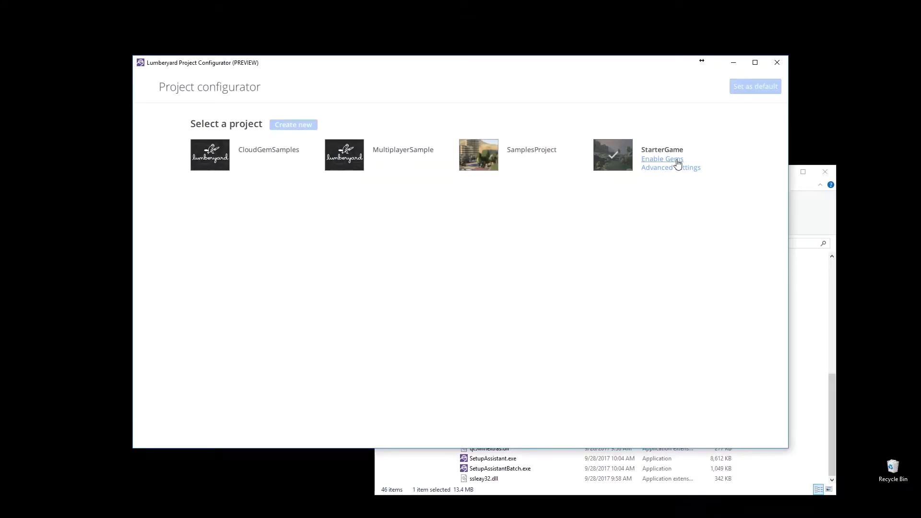
# Search StarterGame's gems for 'emotion' and tick EMotion FX Animation.
pyautogui.click(675, 163)
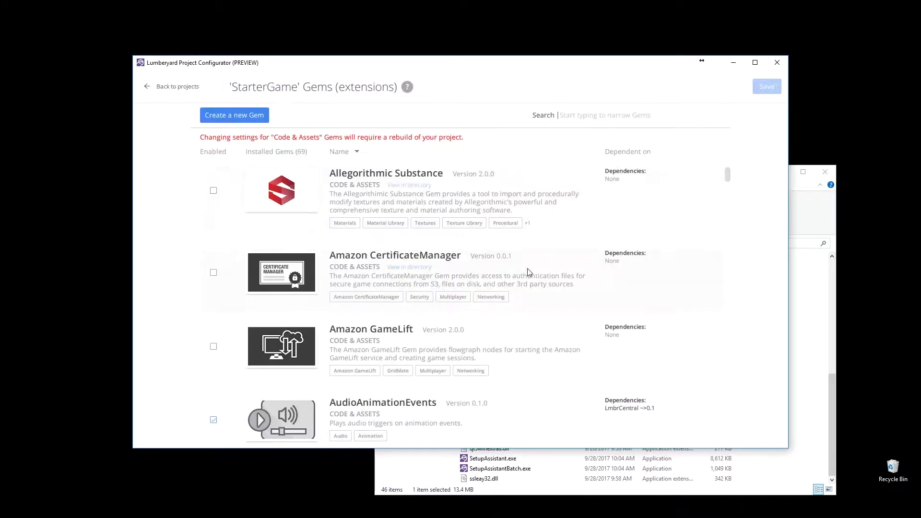
pyautogui.click(654, 116)
pyautogui.write('emotion')
pyautogui.click(213, 191)
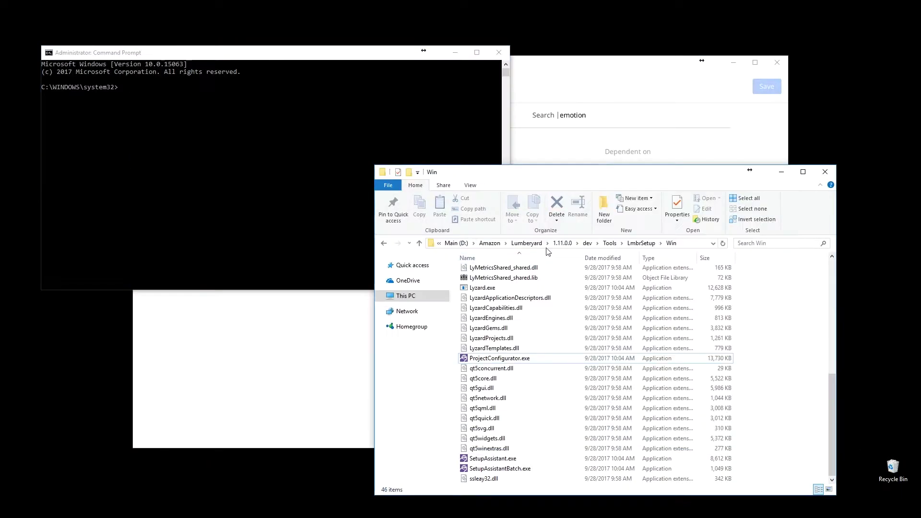
# Go up to the Lumberyard 1.11.0.0 folder and close the welcome dialog.
pyautogui.click(563, 243)
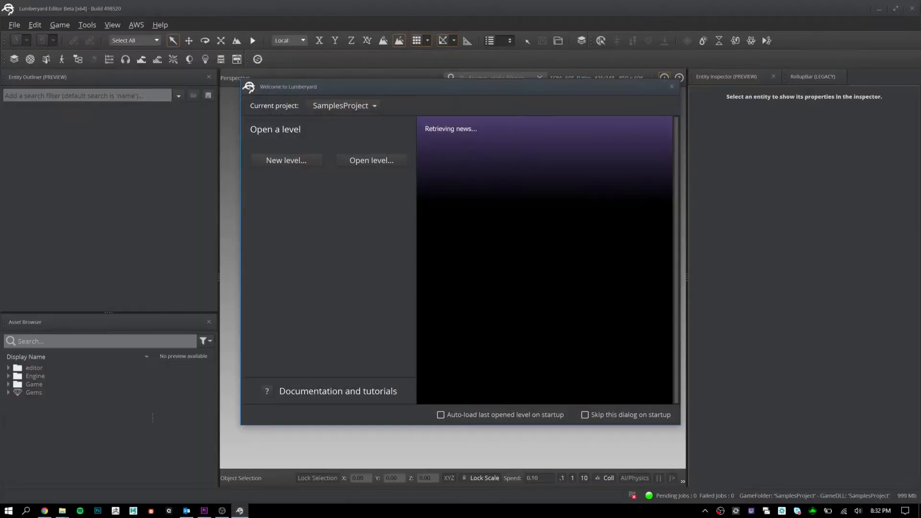
pyautogui.click(671, 87)
pyautogui.click(88, 25)
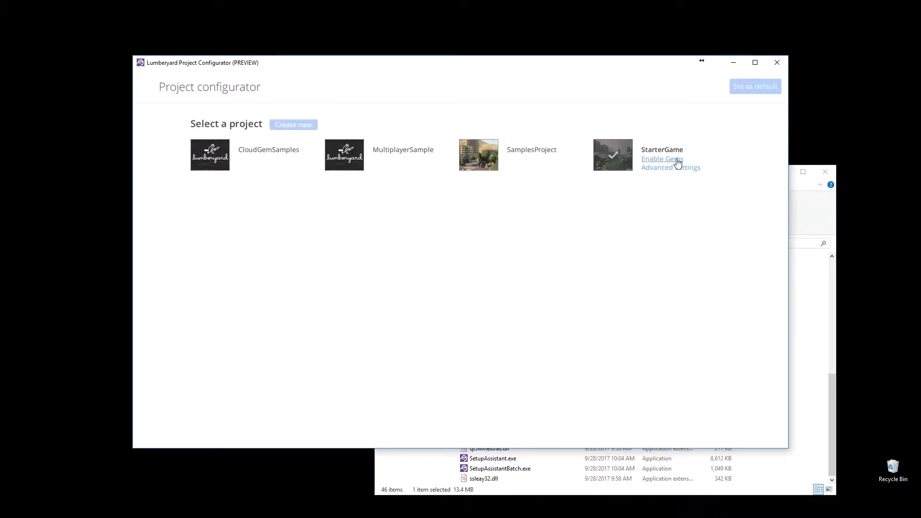
# Enable the EMotion FX Animation gem for StarterGame and save the change.
pyautogui.click(677, 166)
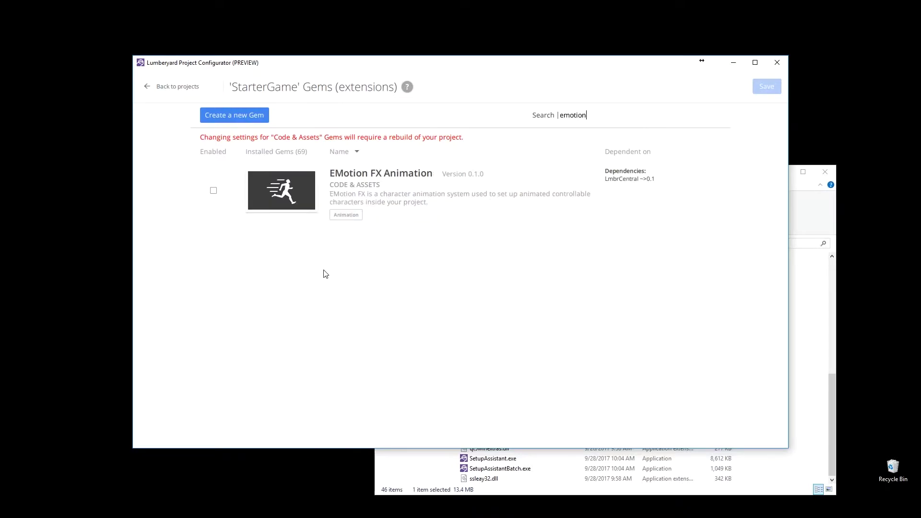
pyautogui.click(214, 191)
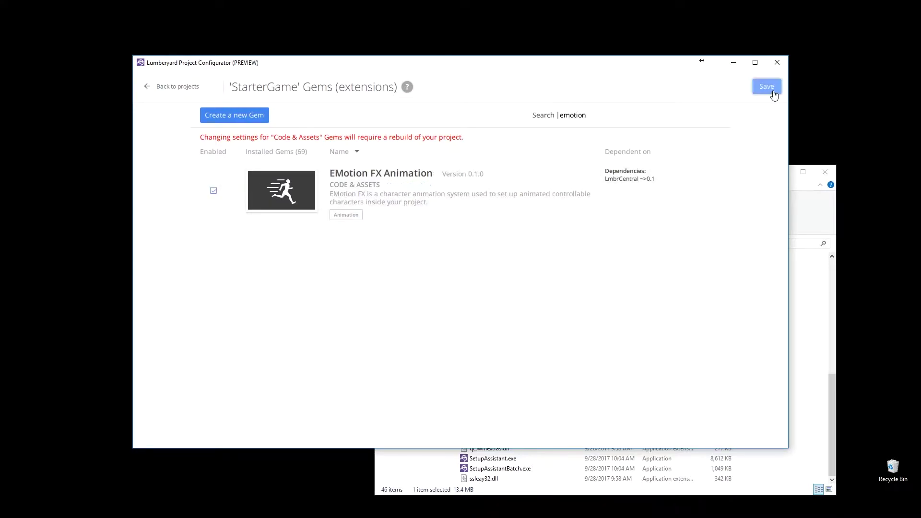
pyautogui.click(768, 86)
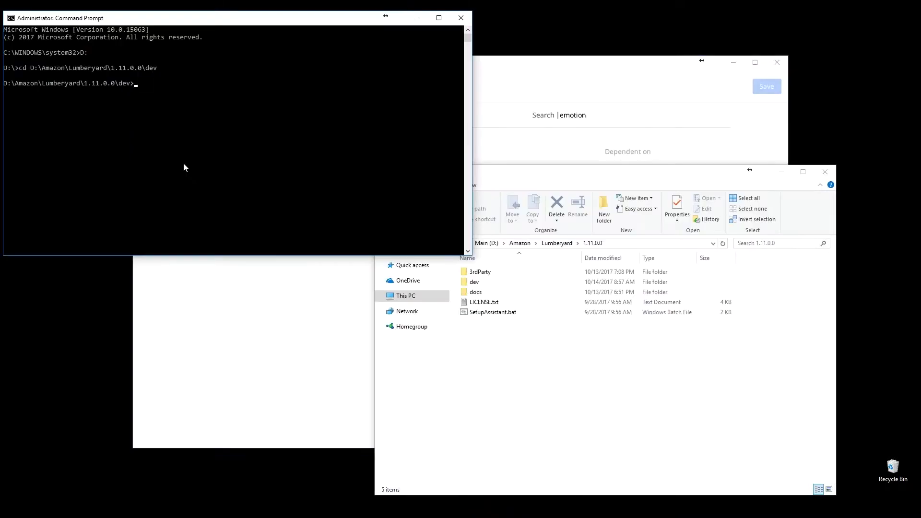
# Run lmbr_waf configure, then enter lmbr_waf build_win_x64_vs2015_profile -p game.
pyautogui.write('lmbr_waf configure')
pyautogui.press('Return')
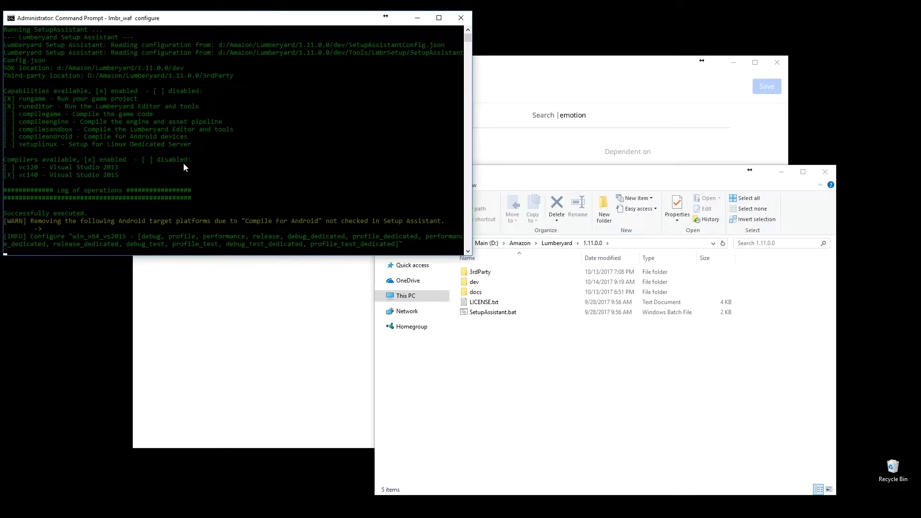
pyautogui.write('lmbr_waf  build_win_x64_vs2015')
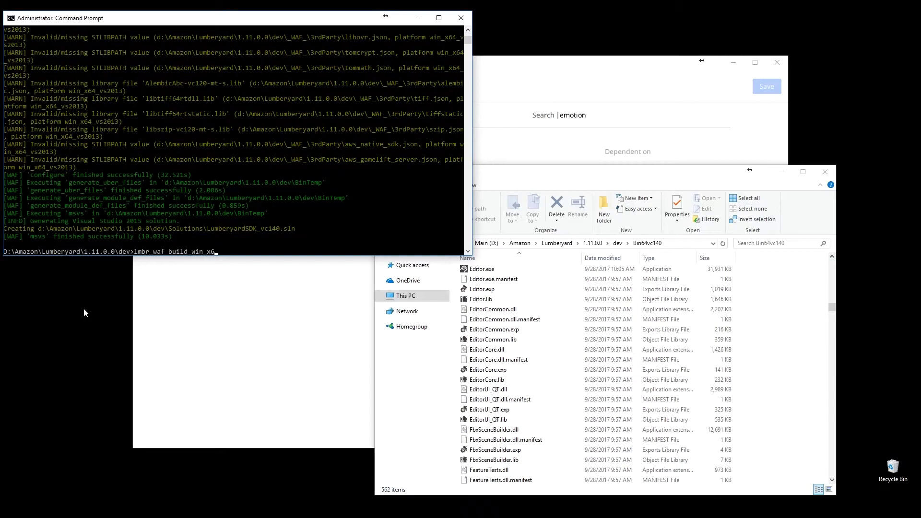
pyautogui.write('_profile -p game')
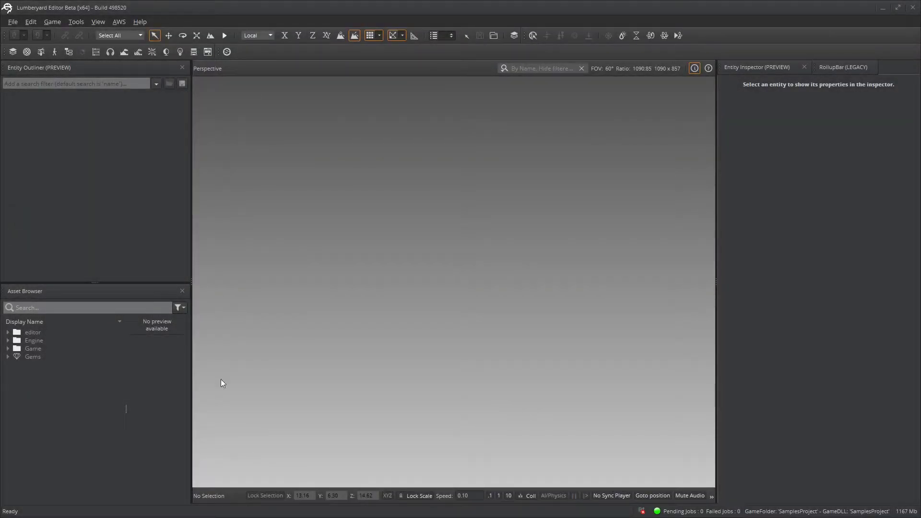
# Launch Animation Editor (PREVIEW) from the Tools menu.
pyautogui.click(73, 21)
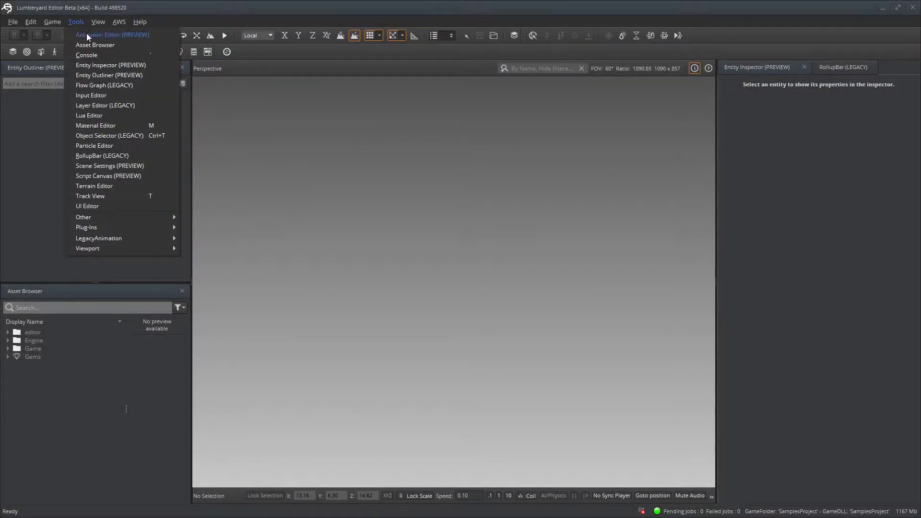
pyautogui.click(87, 34)
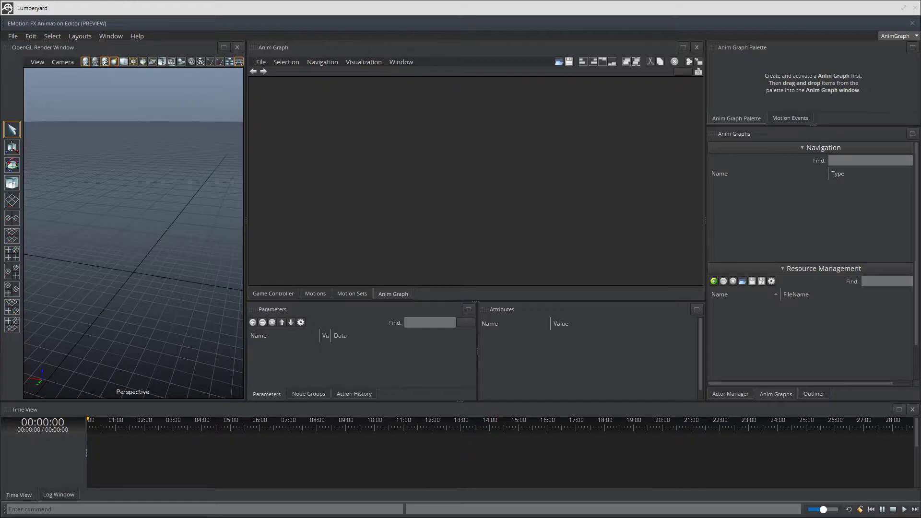
# Open the jackbind_zup actor through File > Open Actor.
pyautogui.click(13, 37)
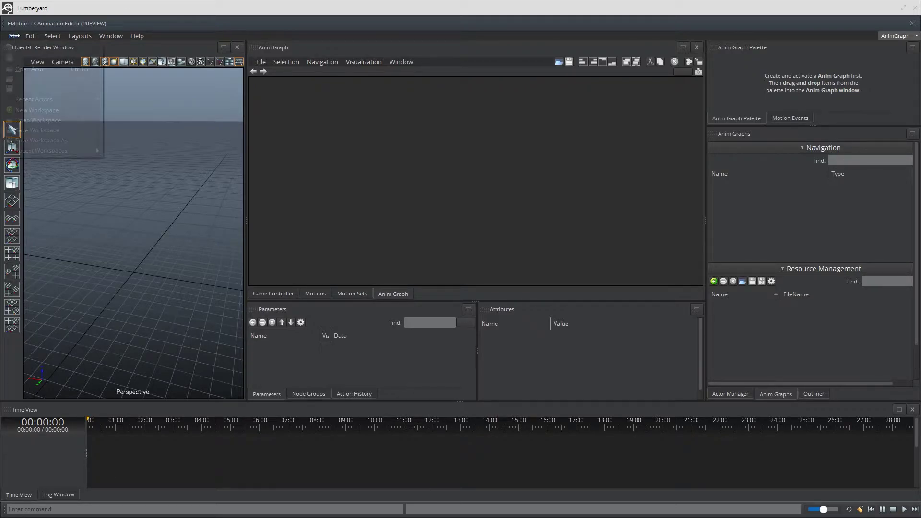
pyautogui.click(28, 69)
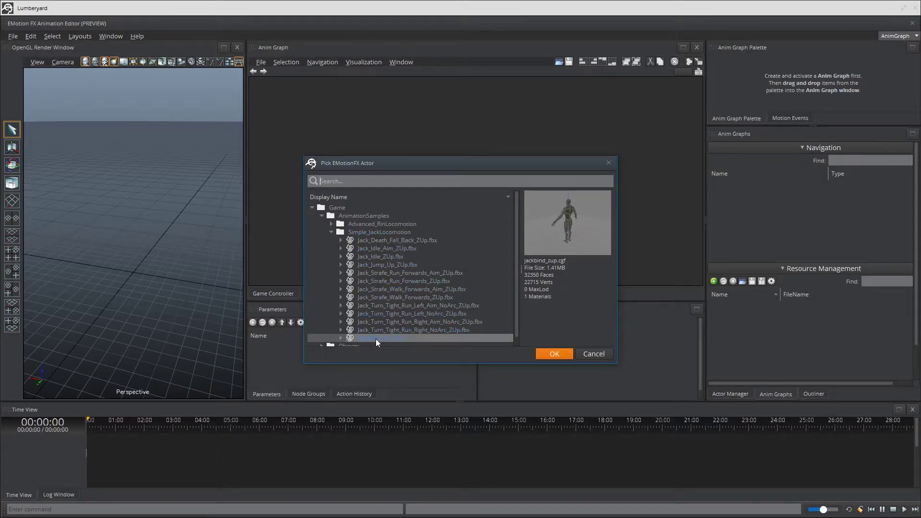
pyautogui.click(550, 354)
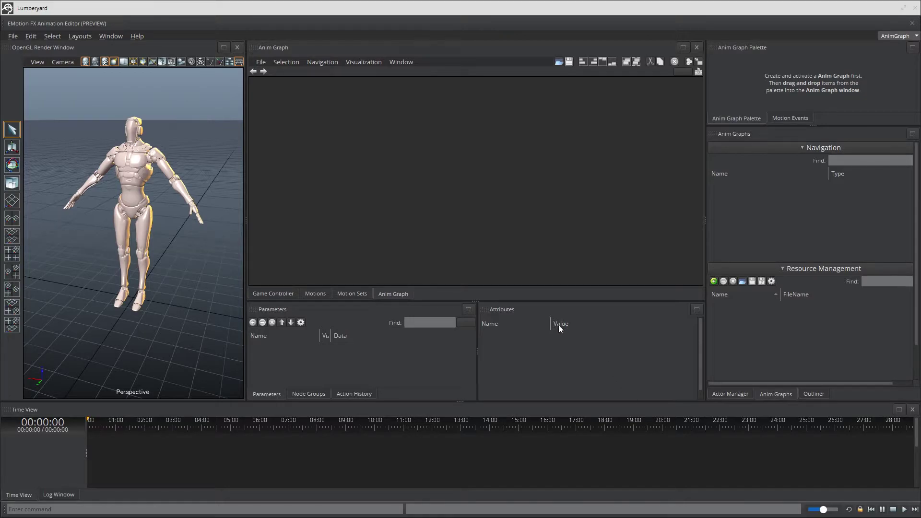
# Create MotionSet0 in the Motion Sets panel and dismiss its context menu.
pyautogui.click(351, 295)
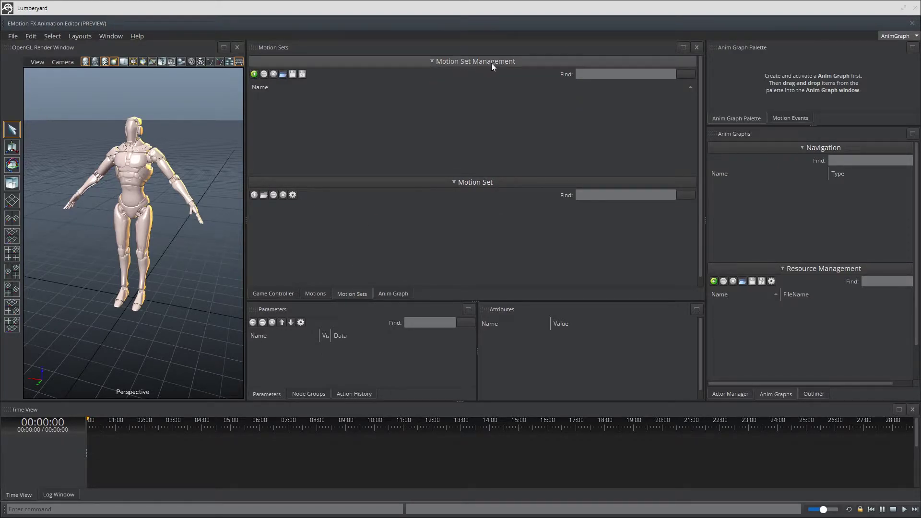
pyautogui.click(254, 73)
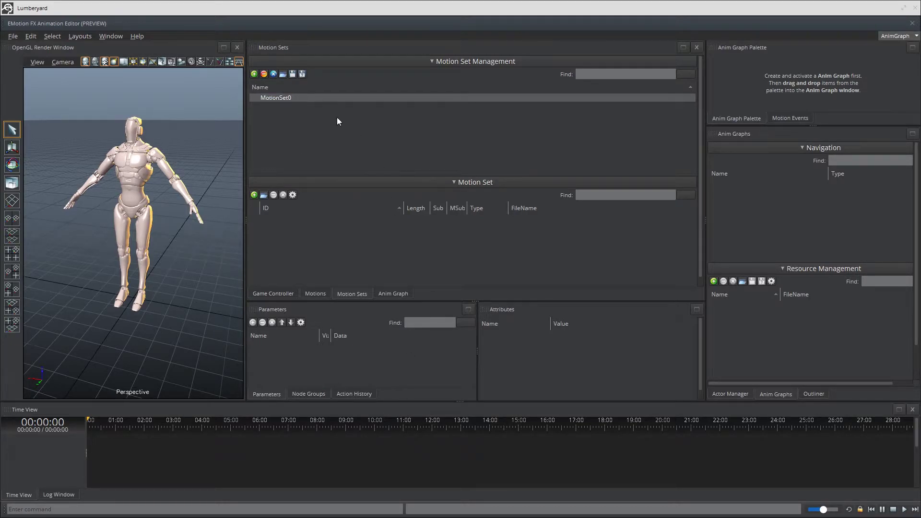
pyautogui.rightClick(287, 97)
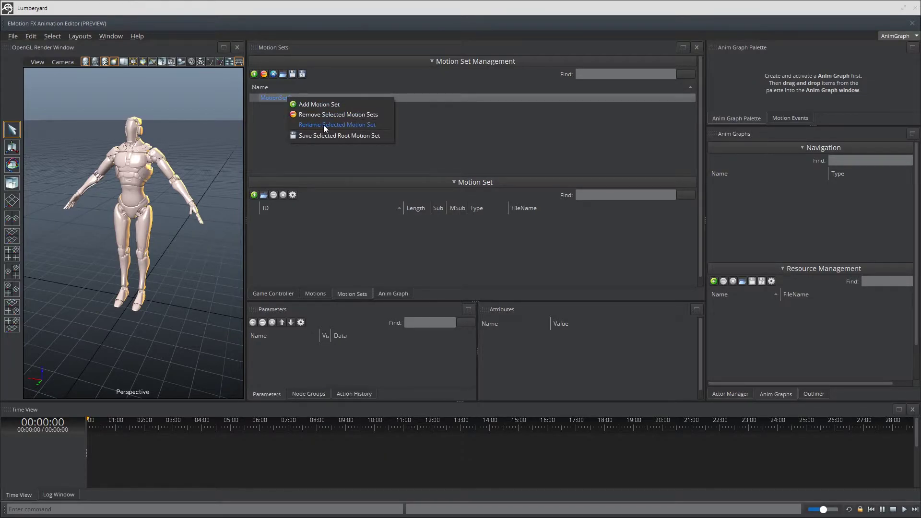
pyautogui.click(448, 124)
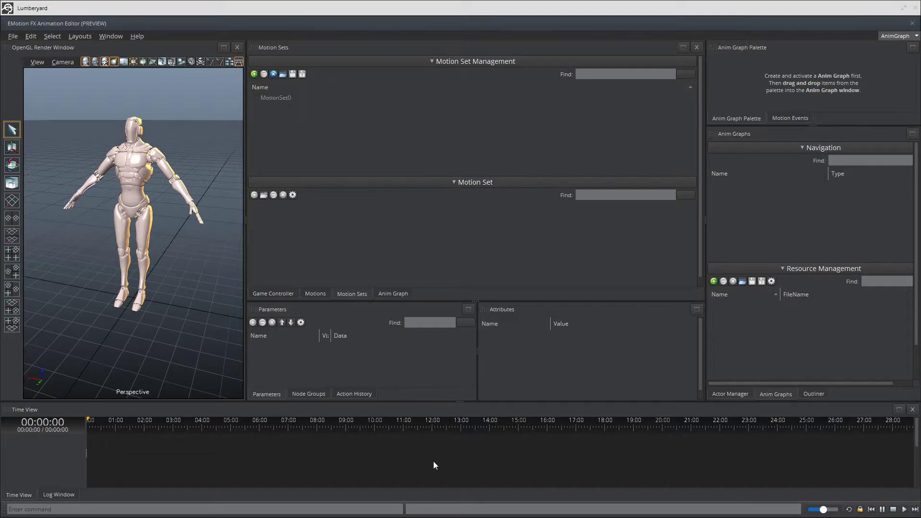
# Add jack_idle_zup, jack_strafe_run_forwards_zup and jack_strafe_walk_forwards_zup to MotionSet0.
pyautogui.click(280, 99)
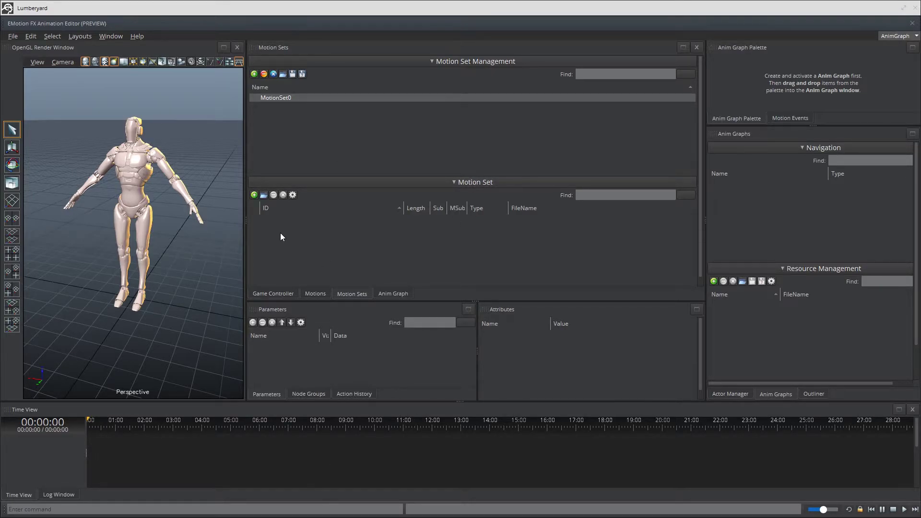
pyautogui.click(264, 195)
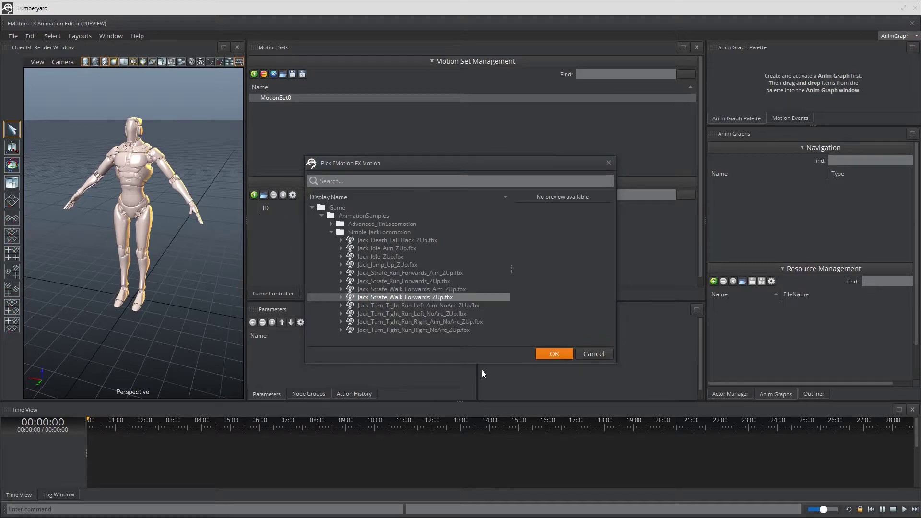
pyautogui.click(393, 257)
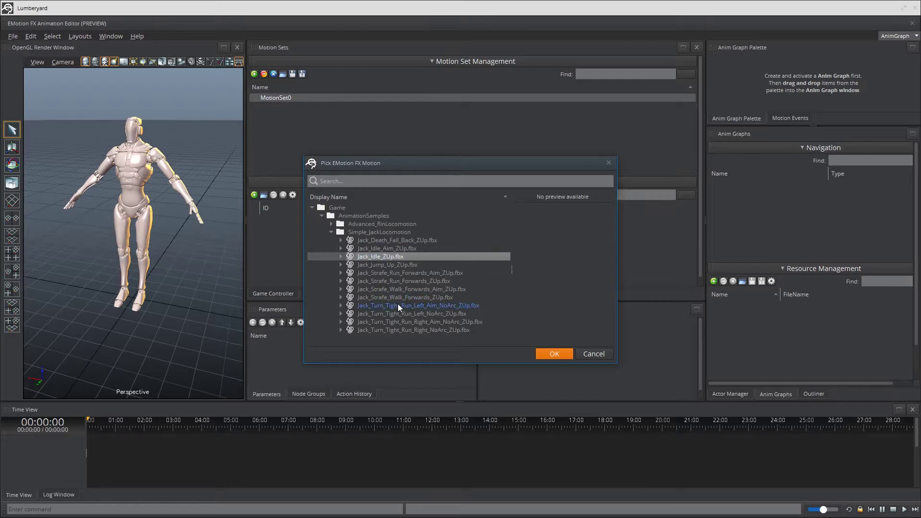
pyautogui.keyDown('ctrl'); pyautogui.click(413, 280); pyautogui.keyUp('ctrl')
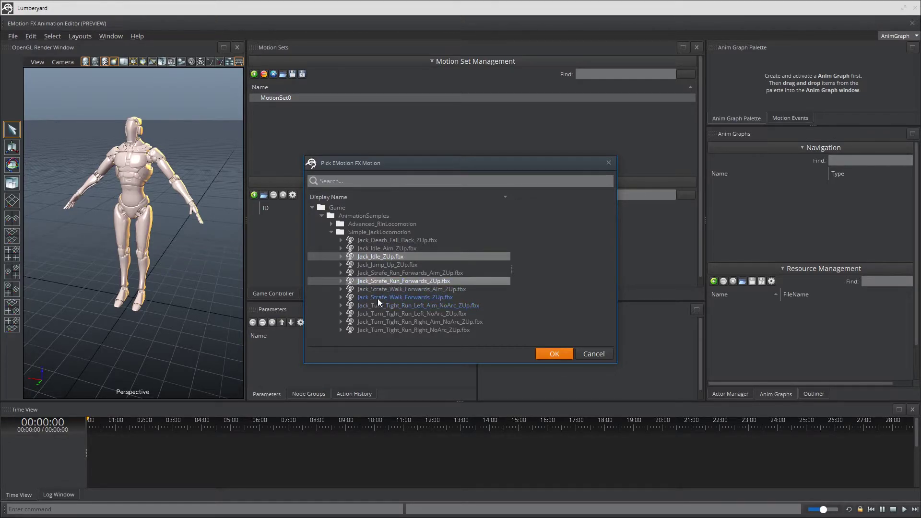
pyautogui.keyDown('ctrl'); pyautogui.click(437, 297); pyautogui.keyUp('ctrl')
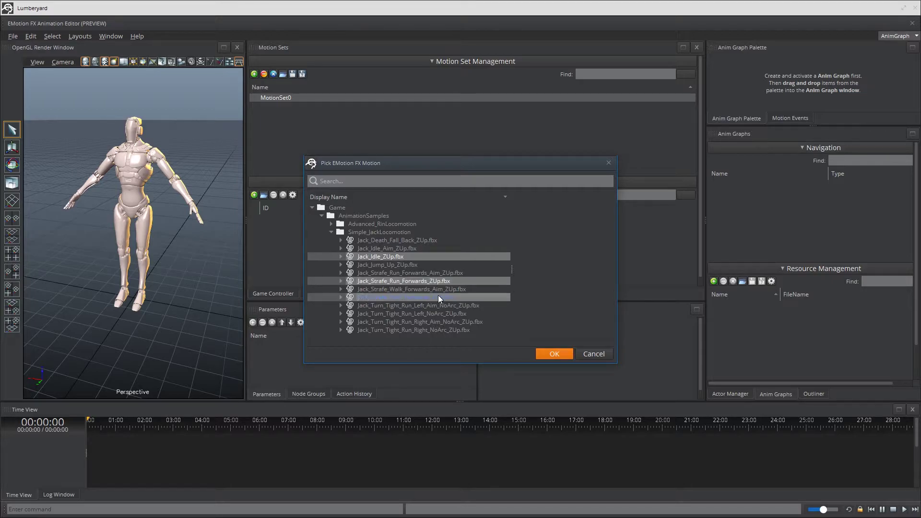
pyautogui.click(563, 356)
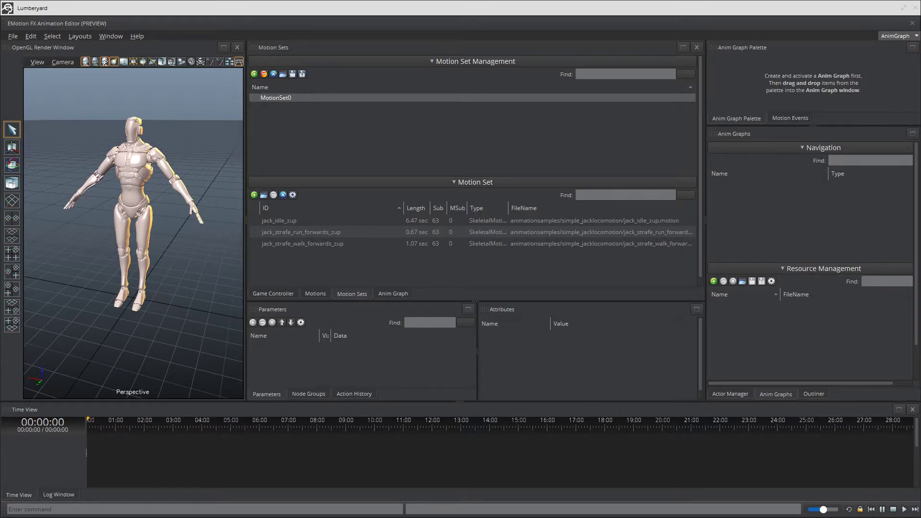
# Create AnimGraph0 with the green + button in Resource Management.
pyautogui.click(713, 281)
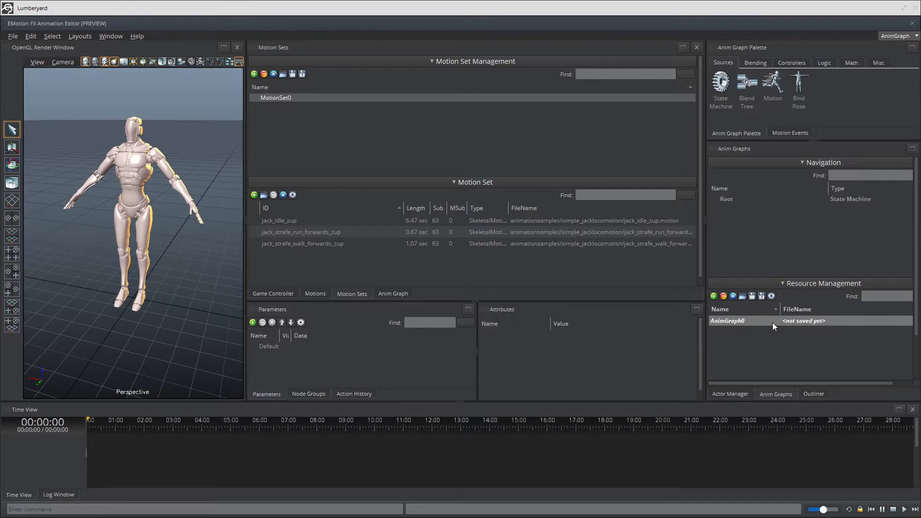
# In the Save As dialog, create a Demo folder inside AnimationSamples.
pyautogui.click(762, 298)
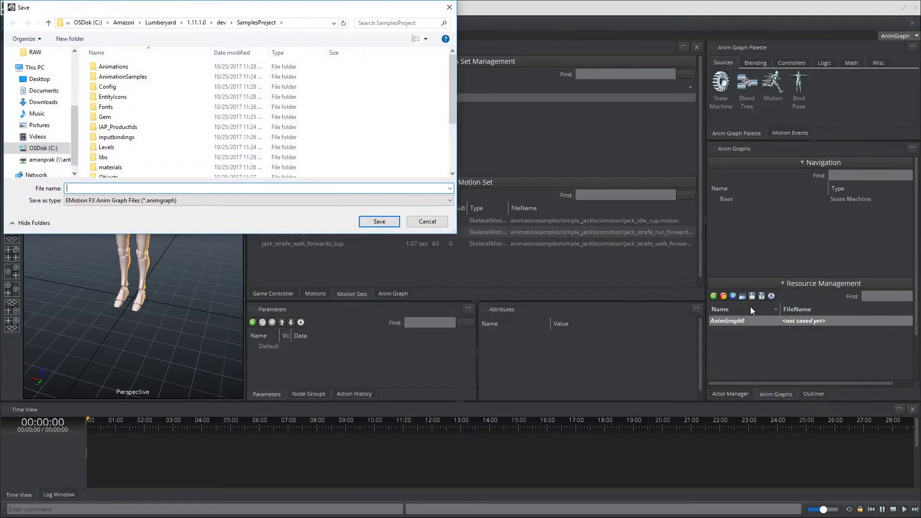
pyautogui.click(168, 81)
pyautogui.doubleClick(168, 81)
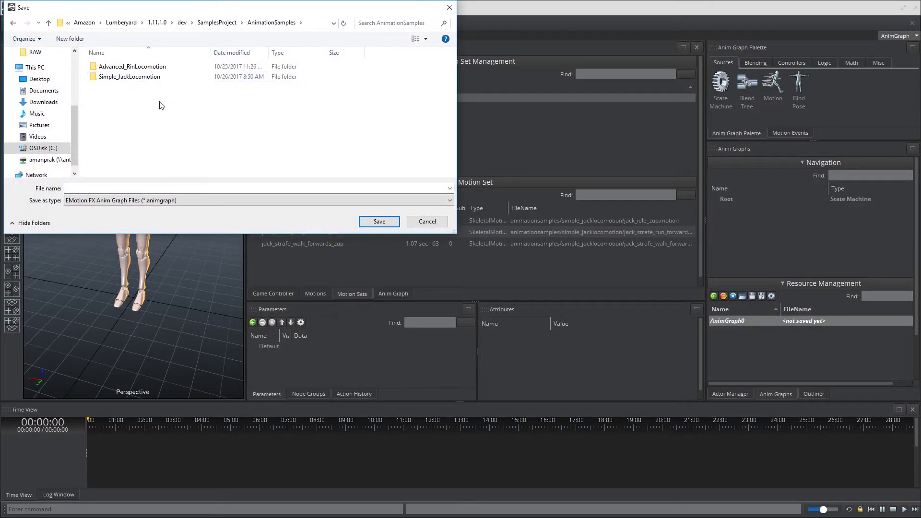
pyautogui.click(70, 39)
pyautogui.write('Demo')
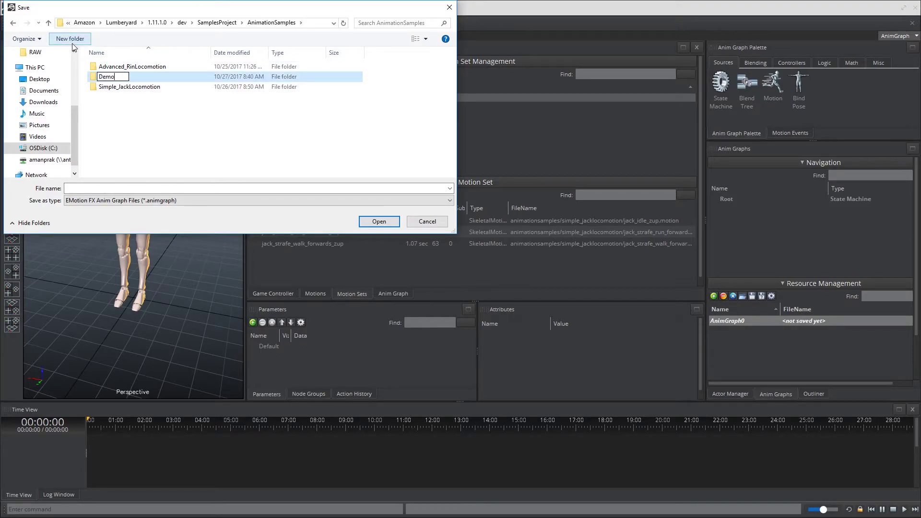
pyautogui.press('Return')
pyautogui.press('Return')
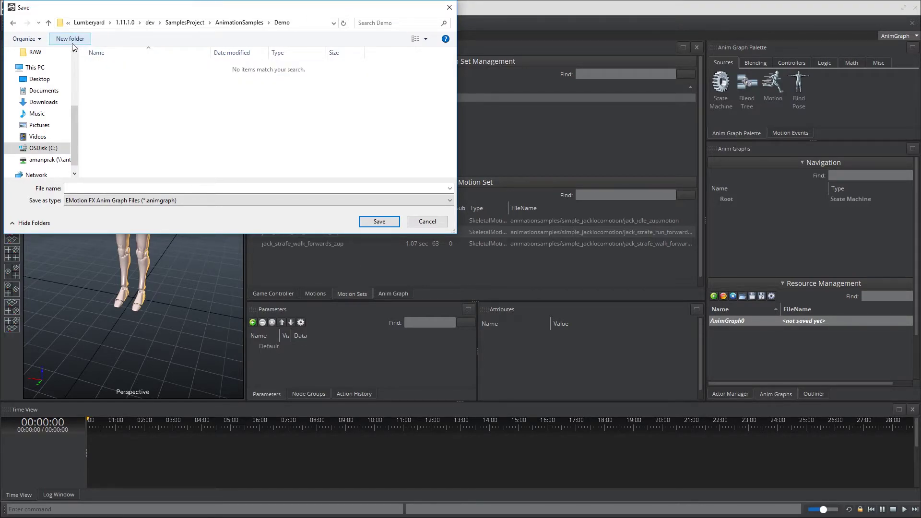
# Save the anim graph into Demo as animgraph_01.
pyautogui.click(100, 188)
pyautogui.write('anima')
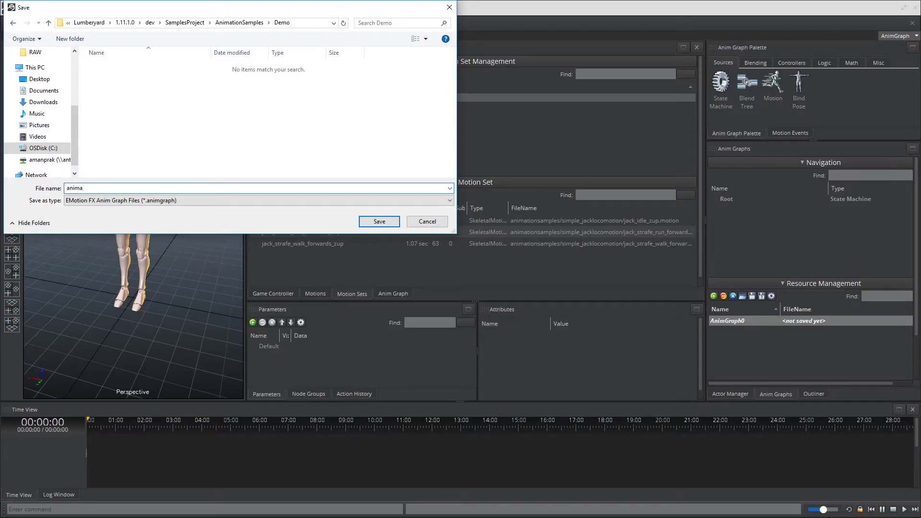
pyautogui.press('BackSpace')
pyautogui.write('graph_01')
pyautogui.press('Return')
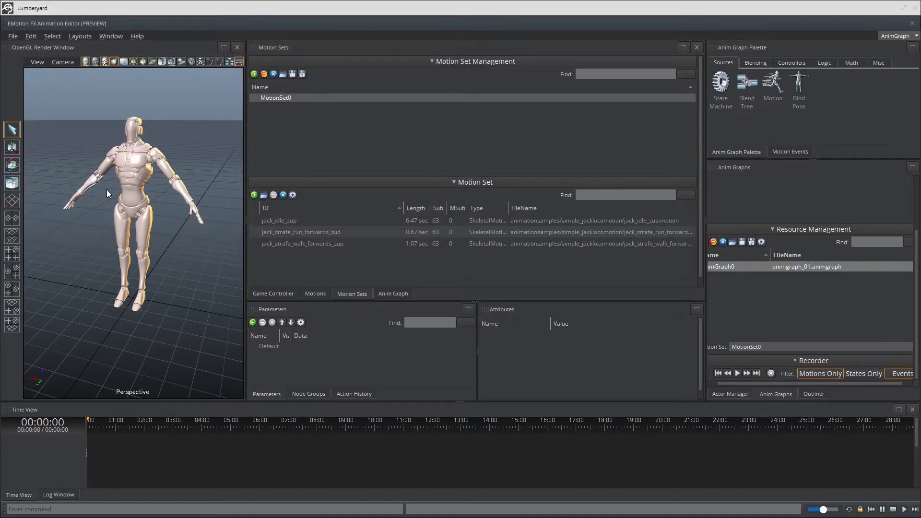
# Switch to the Anim Graph tab to show the empty graph canvas.
pyautogui.hscroll(-2, 811, 307)
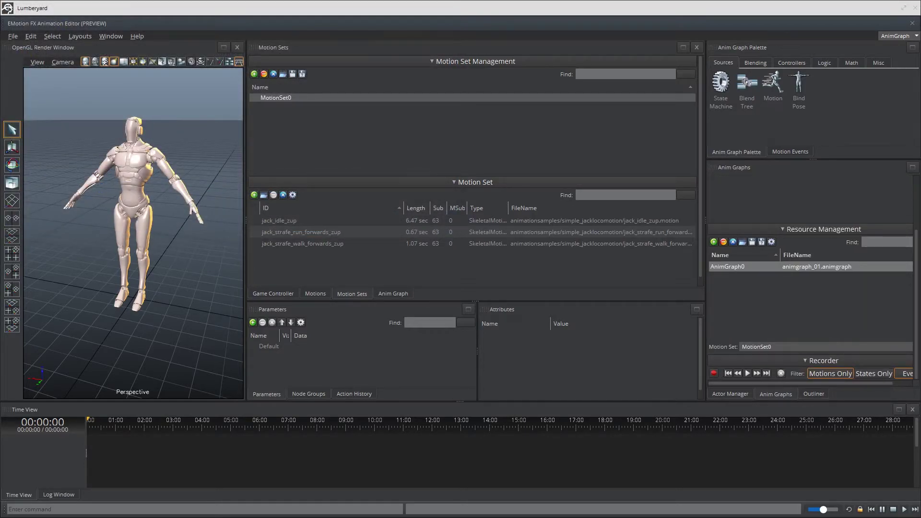
pyautogui.click(399, 293)
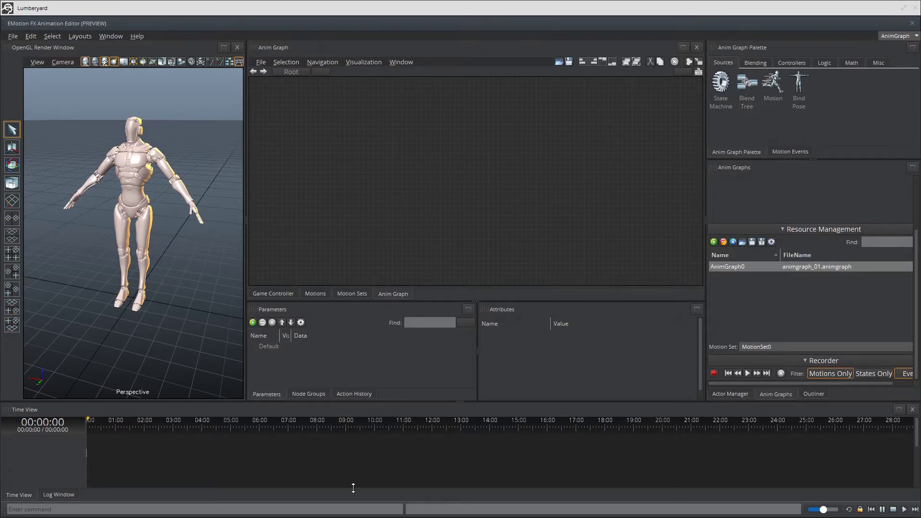
# Add a Motion source node (Motion0) to the anim graph canvas.
pyautogui.rightClick(330, 167)
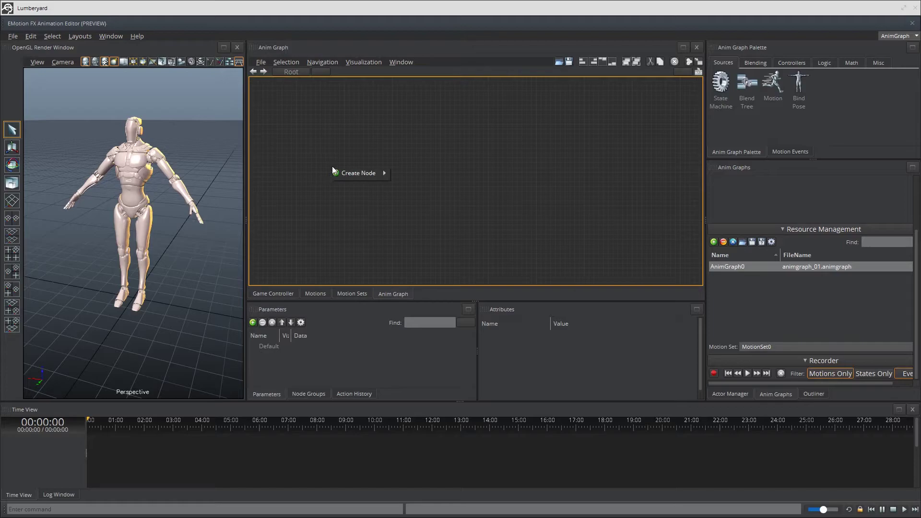
pyautogui.moveTo(344, 172)
pyautogui.moveTo(406, 178)
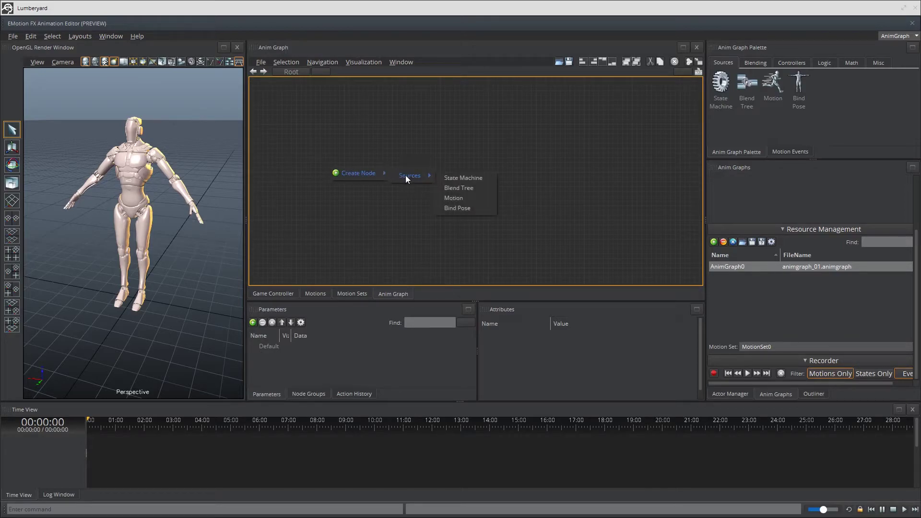
pyautogui.click(470, 197)
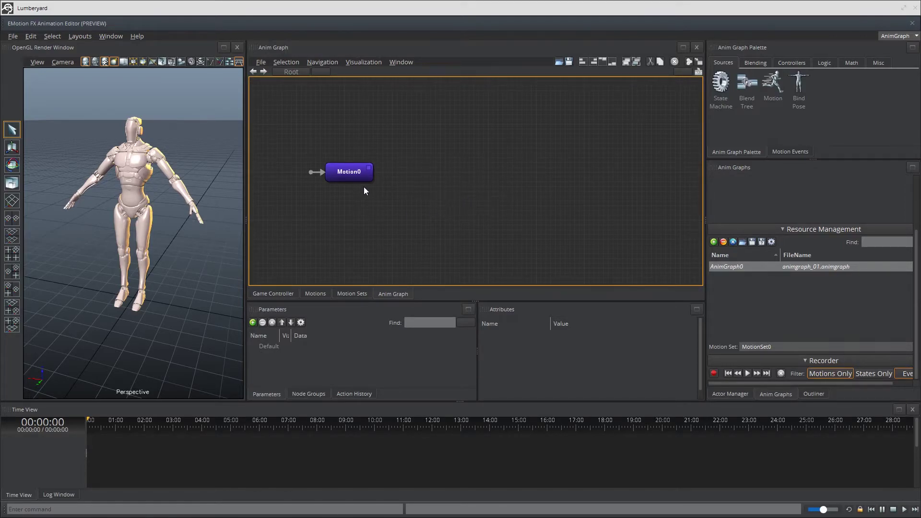
# Rename the Motion0 node to Idle in its attributes.
pyautogui.click(360, 174)
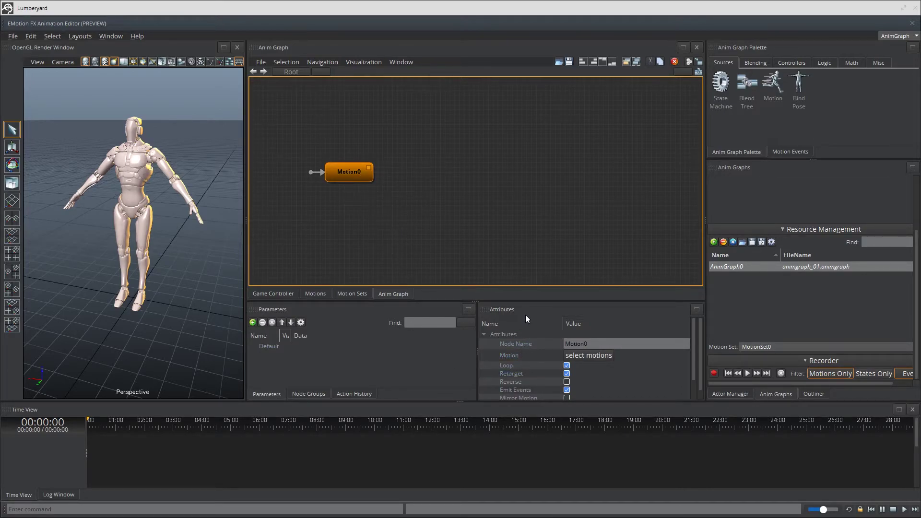
pyautogui.moveTo(611, 343); pyautogui.dragTo(557, 338)
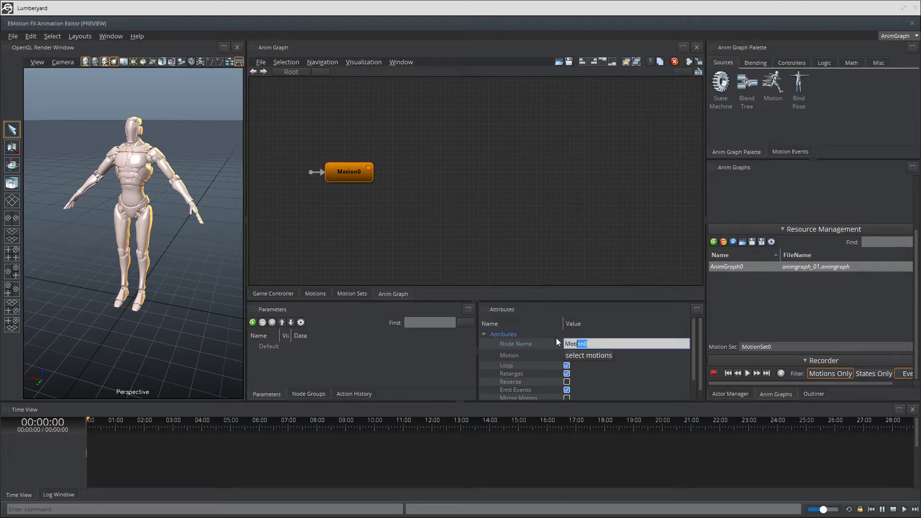
pyautogui.write('Idle')
# Assign jack_idle_zup to the Idle node and activate AnimGraph0 so Jack plays it.
pyautogui.click(589, 355)
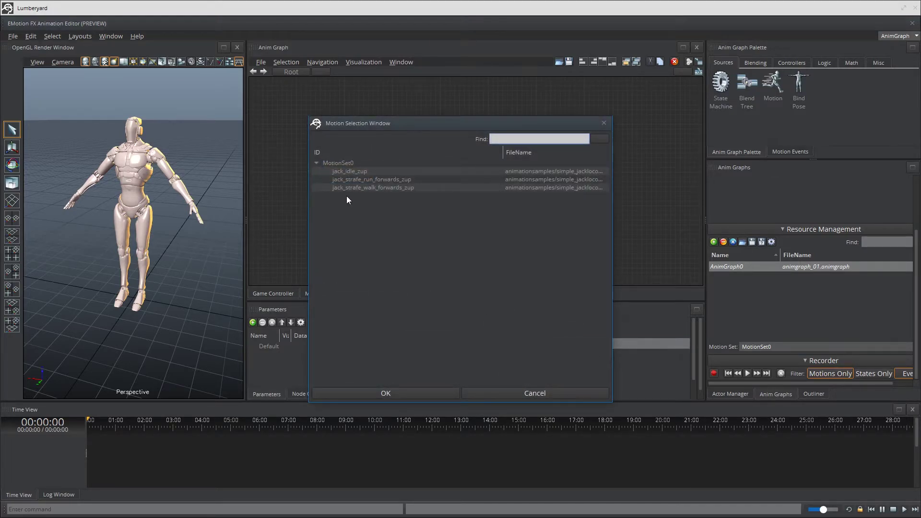
pyautogui.click(371, 171)
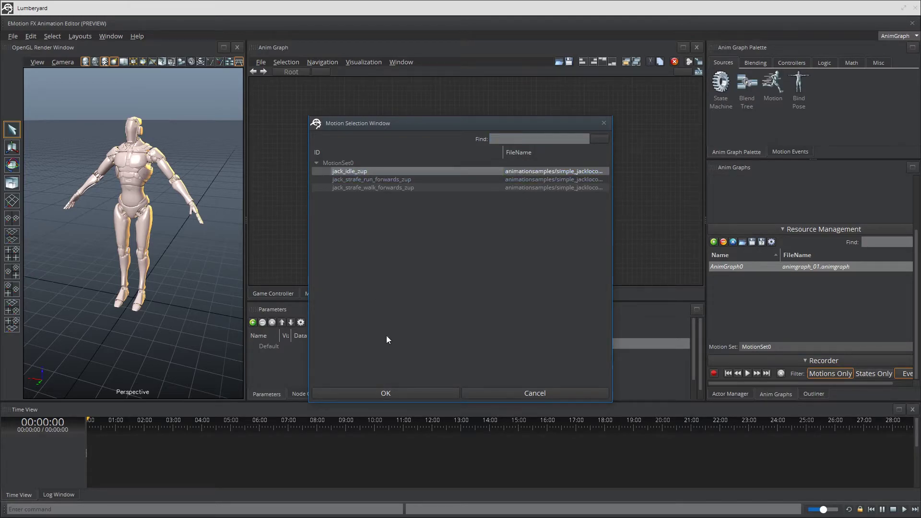
pyautogui.click(389, 394)
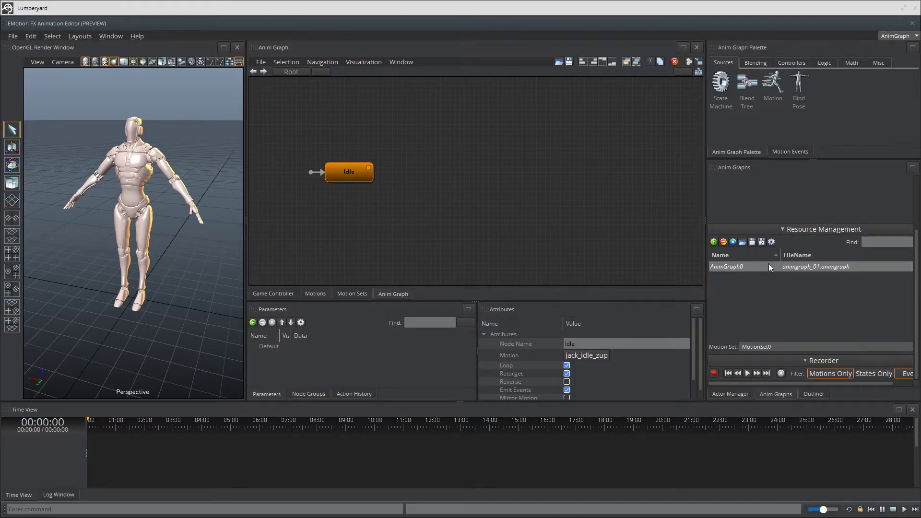
pyautogui.doubleClick(731, 267)
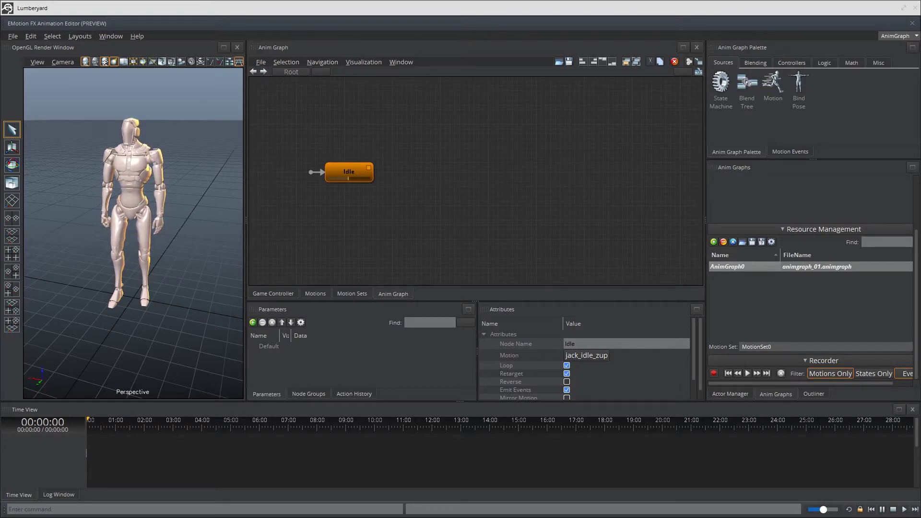
pyautogui.click(476, 226)
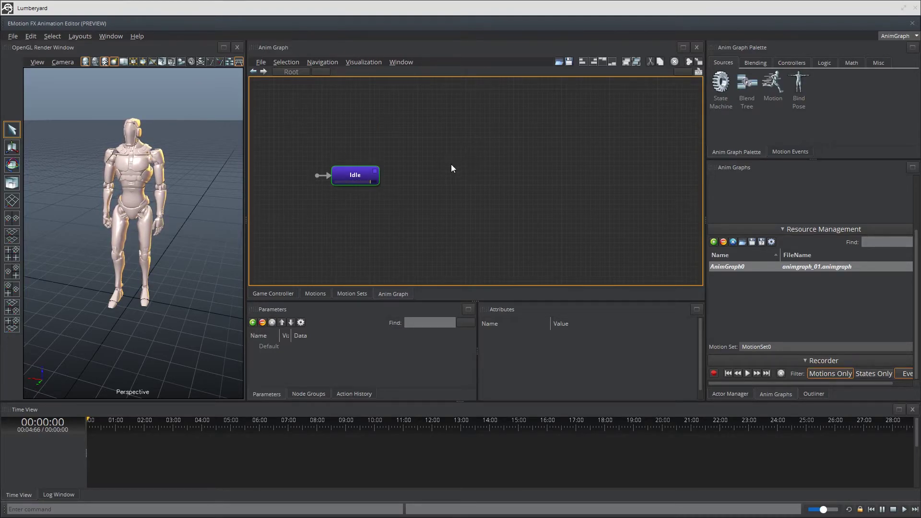
# Create a Blend Tree node, BlendTree0, and position it right of Idle.
pyautogui.rightClick(417, 169)
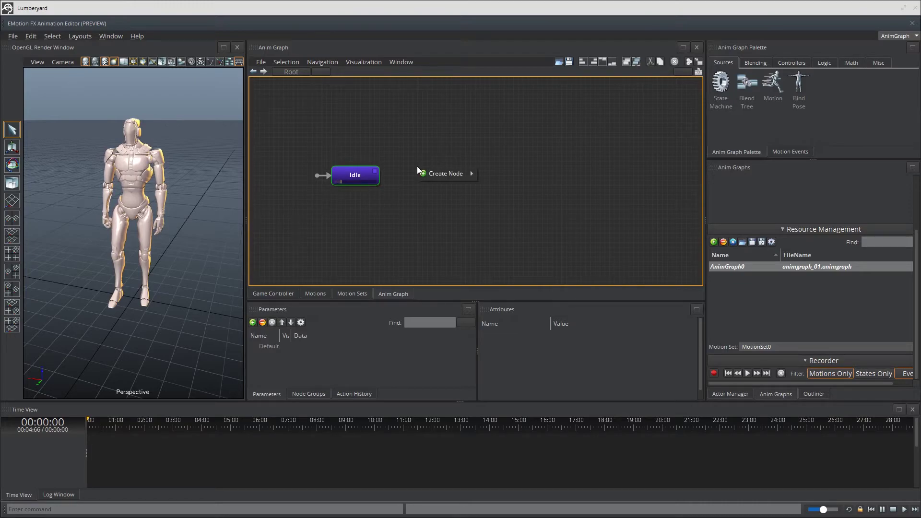
pyautogui.moveTo(432, 173)
pyautogui.moveTo(494, 177)
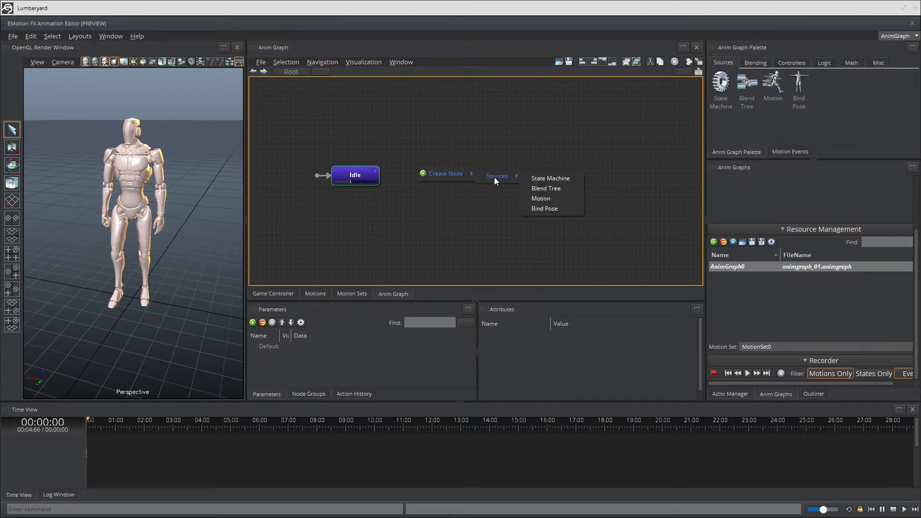
pyautogui.click(572, 192)
pyautogui.moveTo(437, 183); pyautogui.dragTo(457, 181)
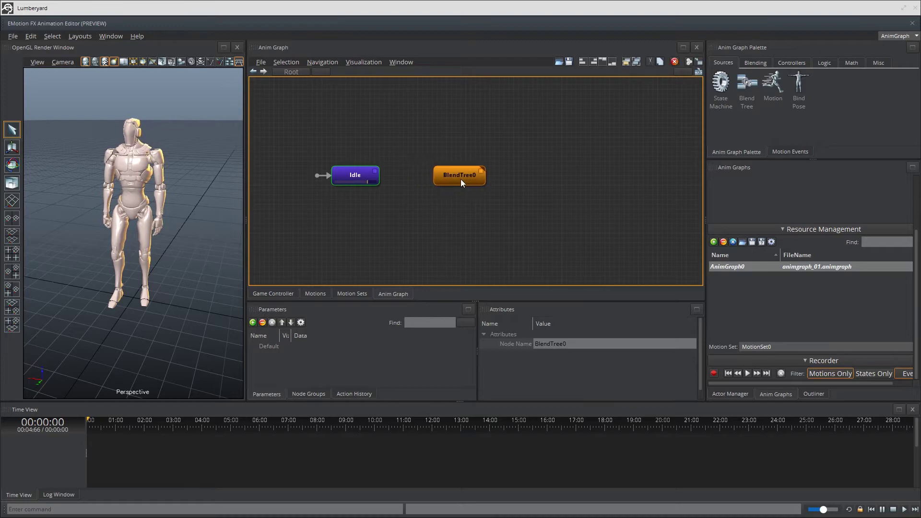
pyautogui.click(450, 210)
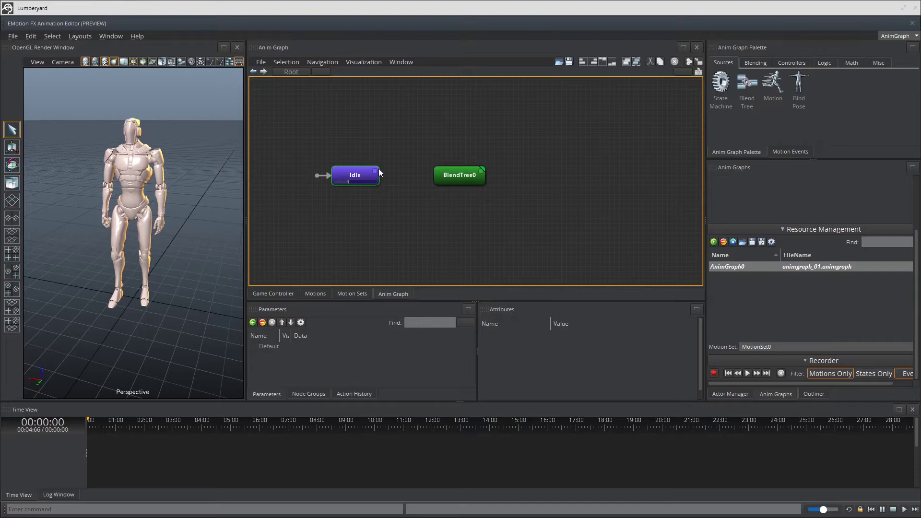
# Draw a transition from Idle to BlendTree0 and another from BlendTree0 back to Idle.
pyautogui.moveTo(380, 174); pyautogui.dragTo(437, 170)
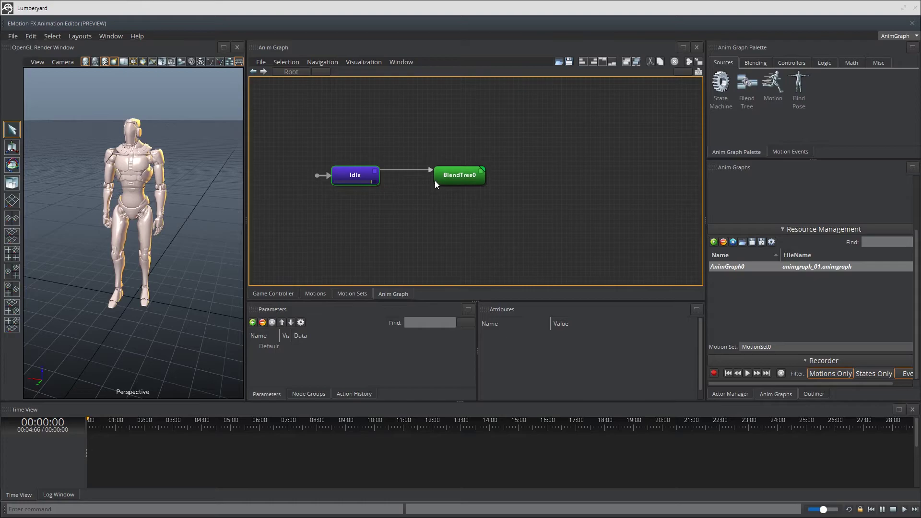
pyautogui.moveTo(435, 181); pyautogui.dragTo(379, 182)
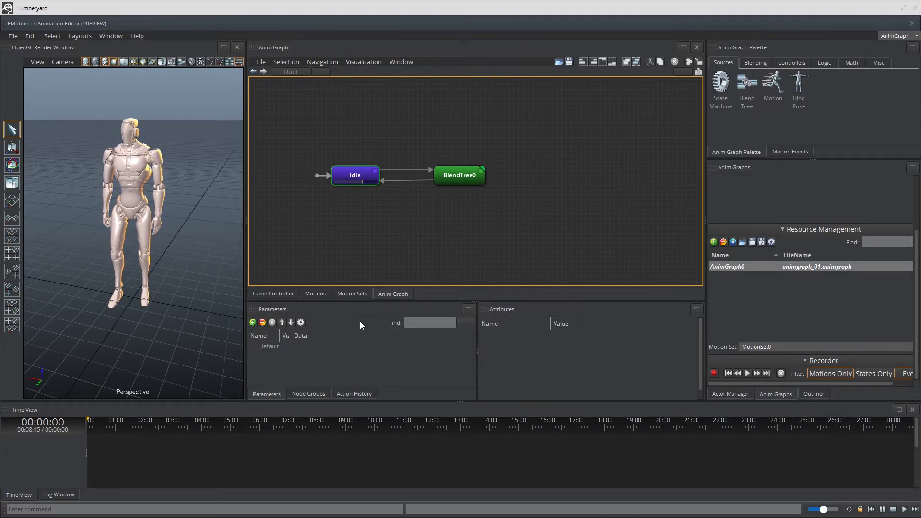
# Create a new parameter named Speed.
pyautogui.click(365, 311)
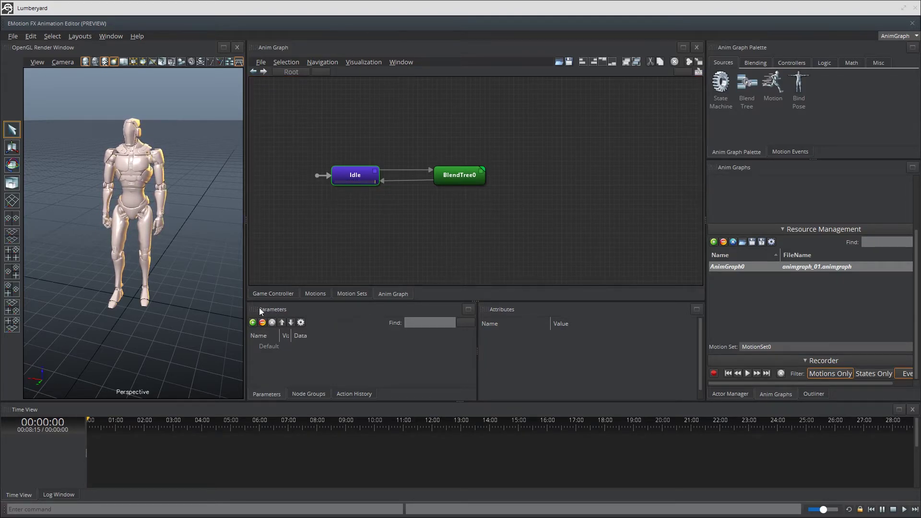
pyautogui.click(253, 323)
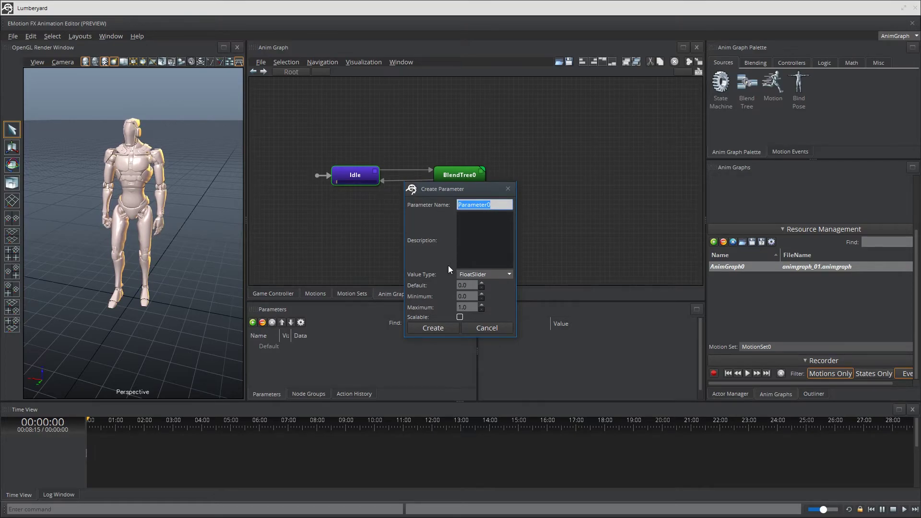
pyautogui.write('Speed')
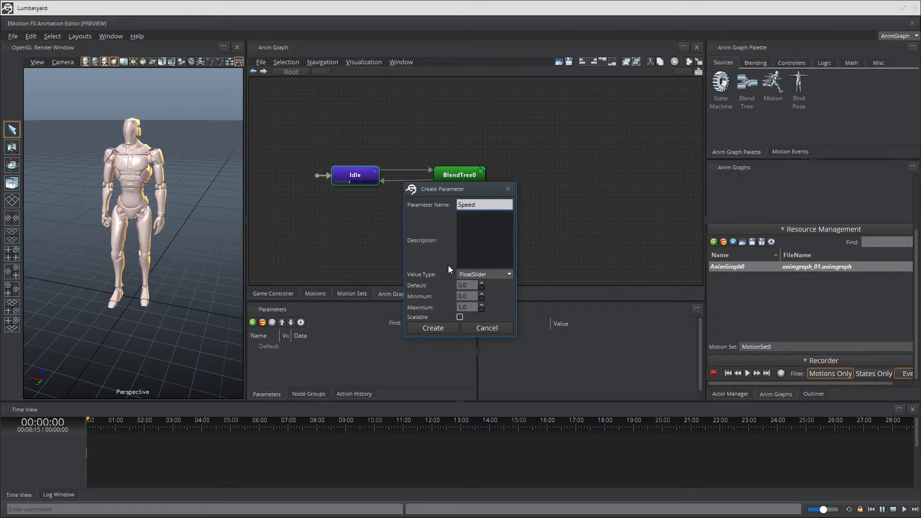
pyautogui.click(425, 327)
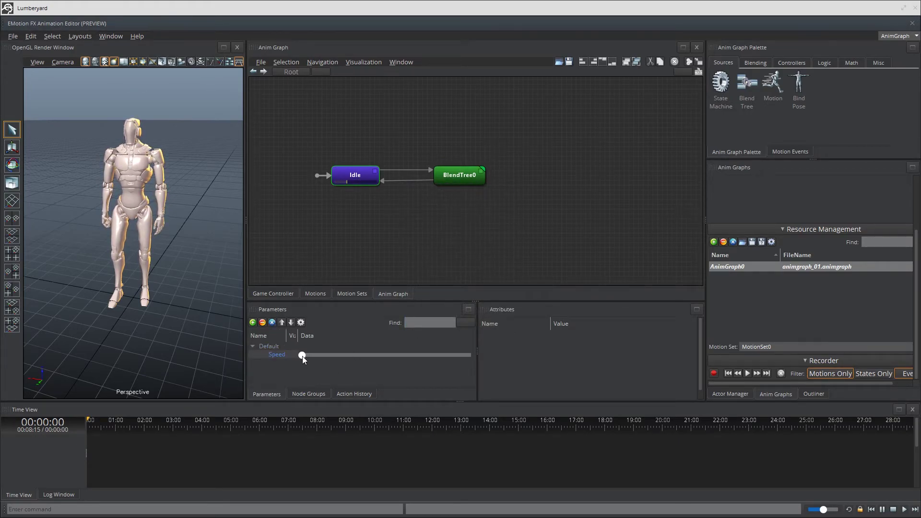
# Drag the Speed slider to test its range, leaving it above zero.
pyautogui.moveTo(303, 356); pyautogui.dragTo(377, 367)
pyautogui.moveTo(455, 368); pyautogui.dragTo(406, 362)
pyautogui.moveTo(302, 355); pyautogui.dragTo(385, 355)
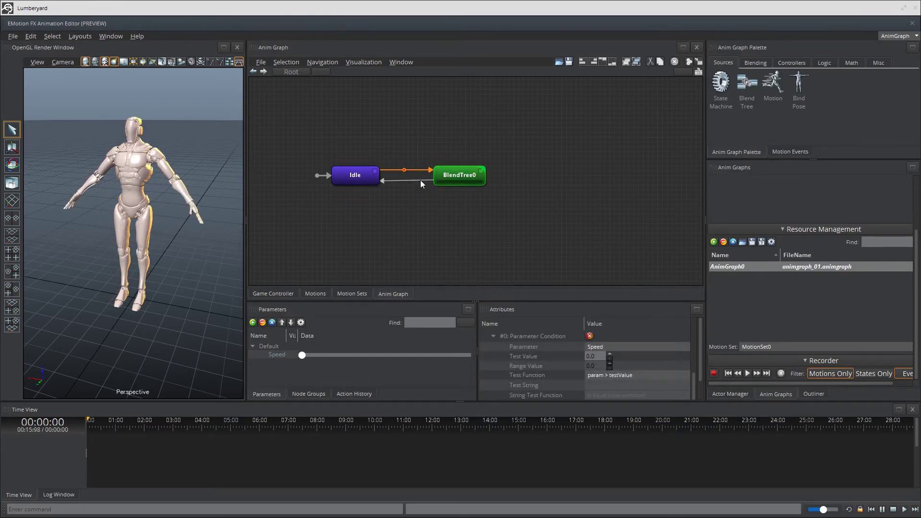
# Add a Parameter Condition to the BlendTree0-to-Idle transition testing param == testValue.
pyautogui.click(403, 181)
pyautogui.scroll(-3, 617, 374)
pyautogui.click(617, 395)
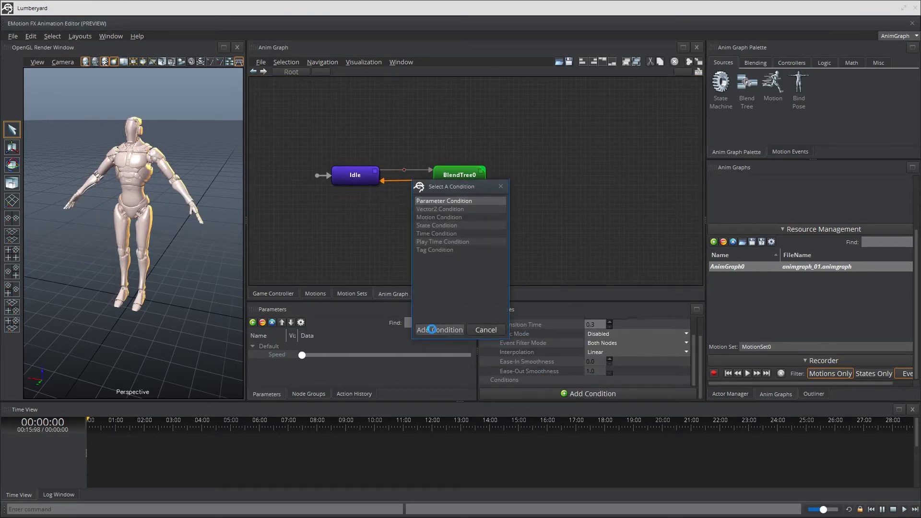
pyautogui.click(432, 330)
pyautogui.click(592, 375)
pyautogui.click(602, 427)
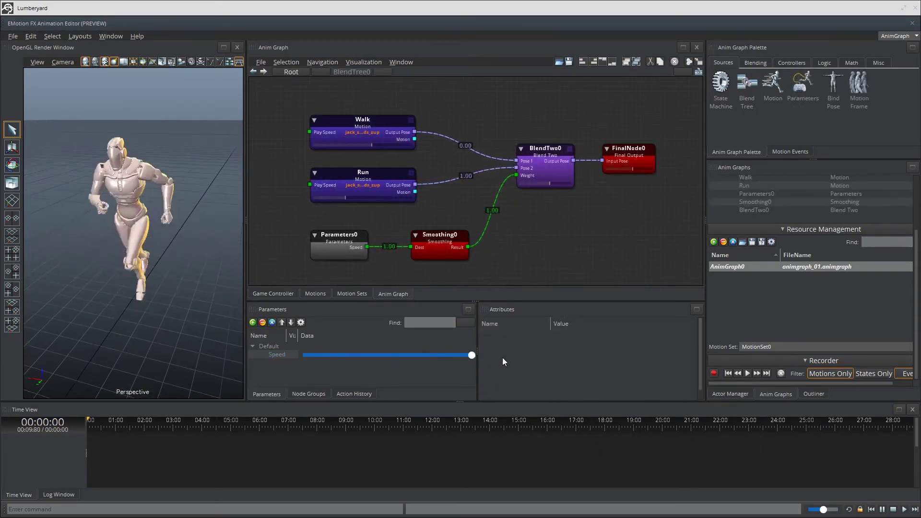
# Sweep the Speed slider, set it to about 38%, and select the BlendTwo0 node.
pyautogui.moveTo(472, 355)
pyautogui.mouseDown()
pyautogui.moveTo(330, 370)
pyautogui.moveTo(472, 365)
pyautogui.mouseUp()
pyautogui.click(366, 355)
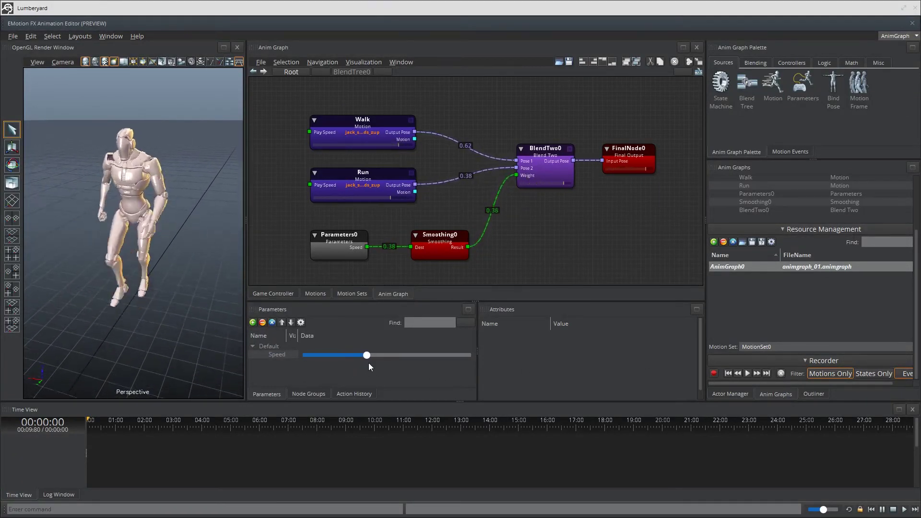
pyautogui.click(545, 173)
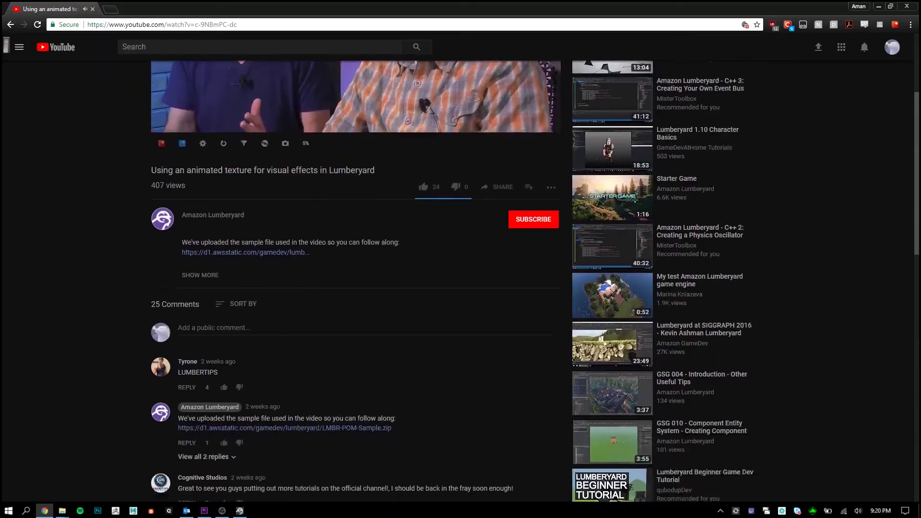
# Type 'Cool' into the video's public comment box.
pyautogui.write('Cool')
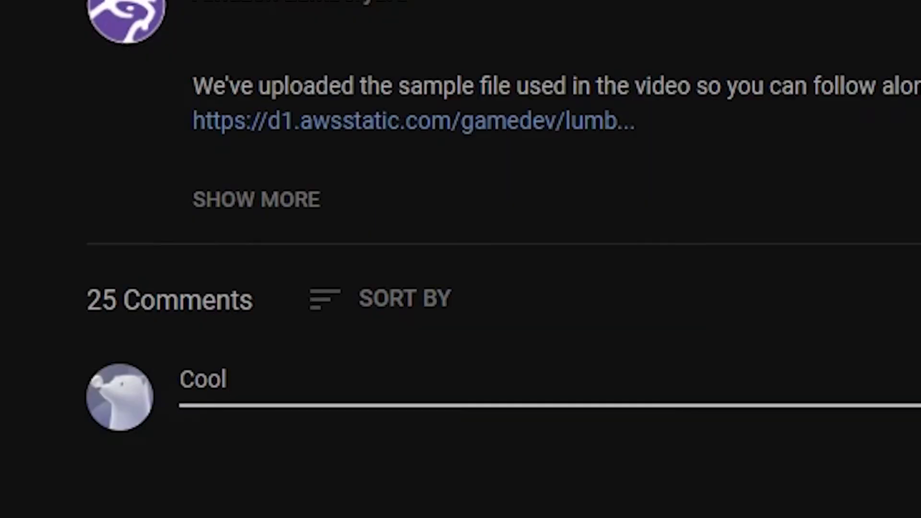